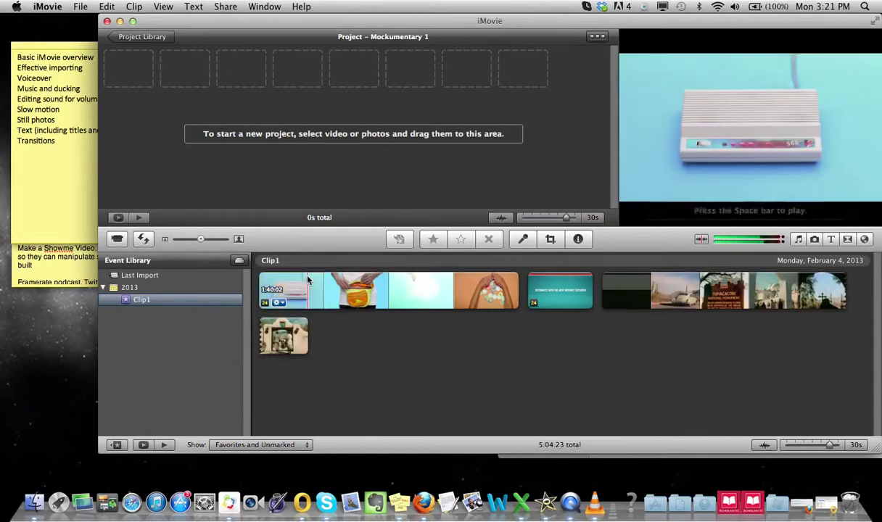
Add the entire first clip from the Clip1 event to the empty project, changing the project's frame rate to 24
{"action": "left_click_drag", "start_coordinate": [262, 293], "coordinate": [359, 294]}
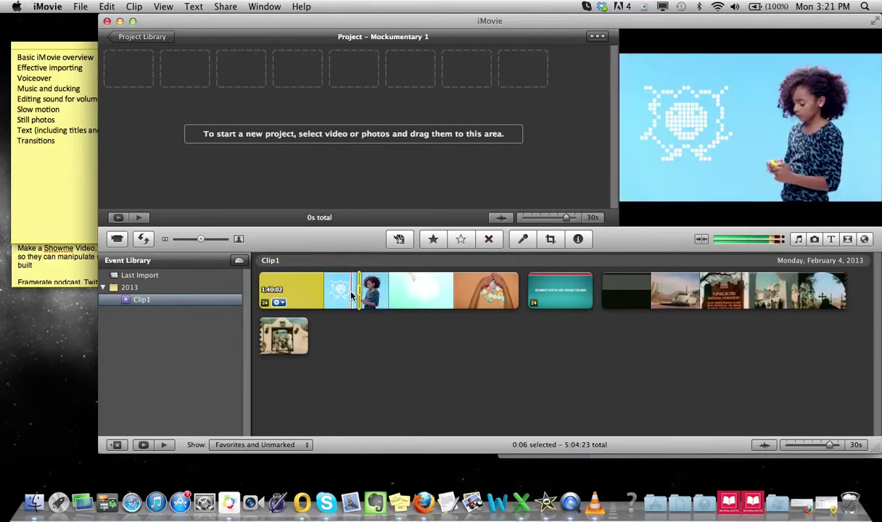
{"action": "left_click_drag", "start_coordinate": [357, 291], "coordinate": [255, 286]}
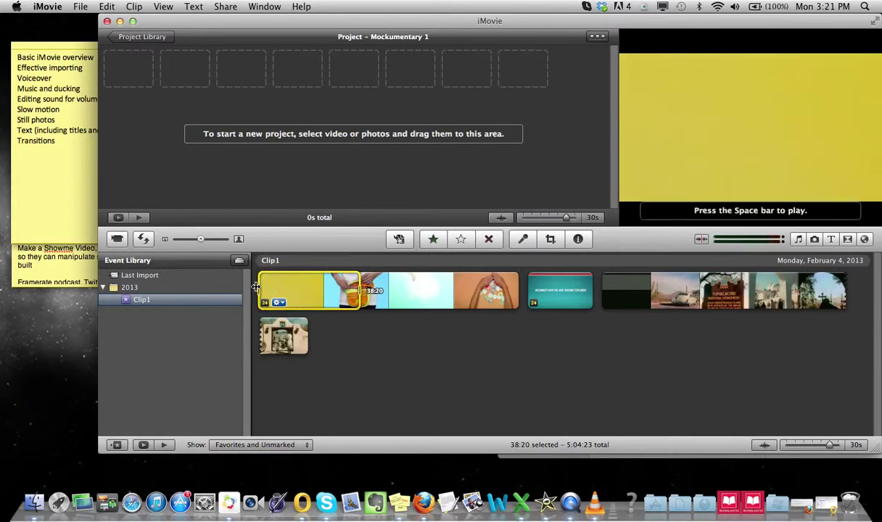
{"action": "left_click_drag", "start_coordinate": [359, 290], "coordinate": [519, 291]}
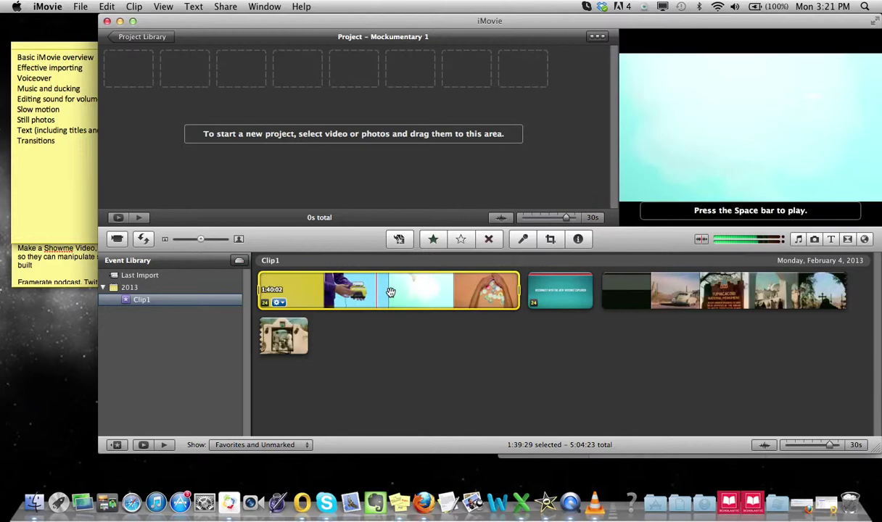
{"action": "left_click_drag", "start_coordinate": [390, 291], "coordinate": [183, 102]}
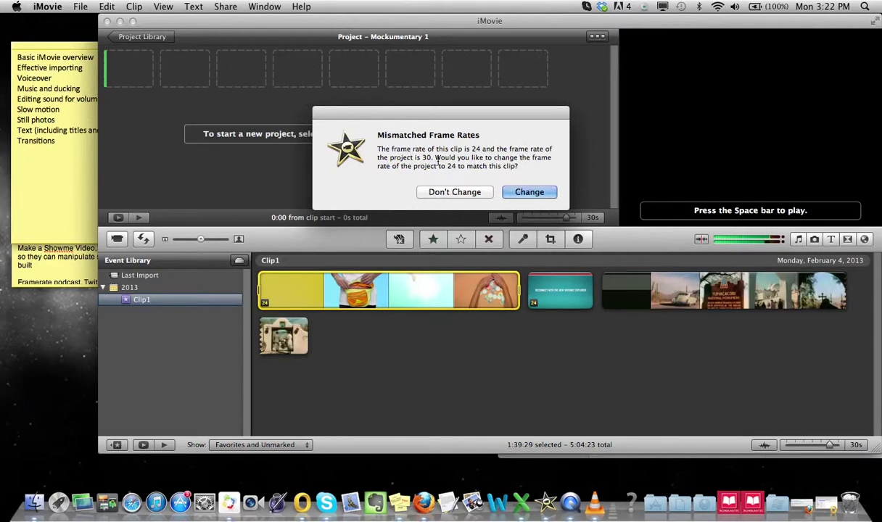
{"action": "left_click", "coordinate": [529, 193]}
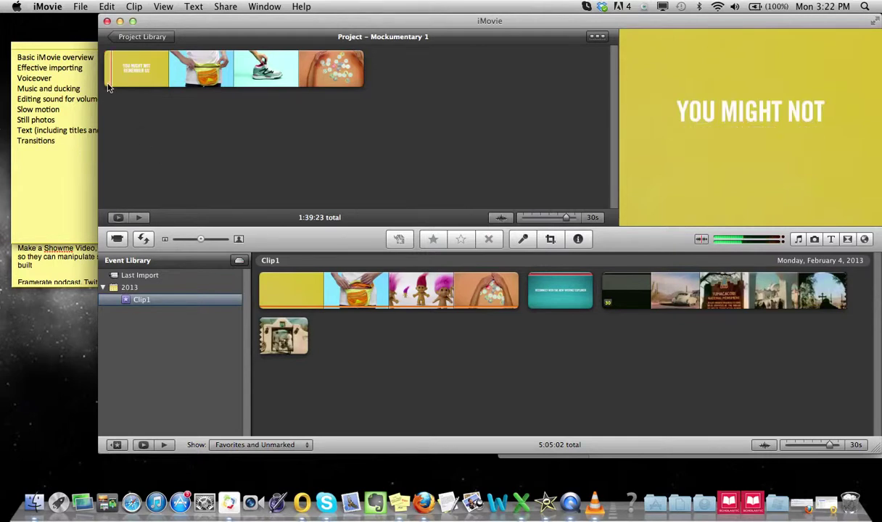
Preview the project's opening, expand the filmstrip to half-second frames, and split the clip where the raised fist first appears
{"action": "key", "text": "space"}
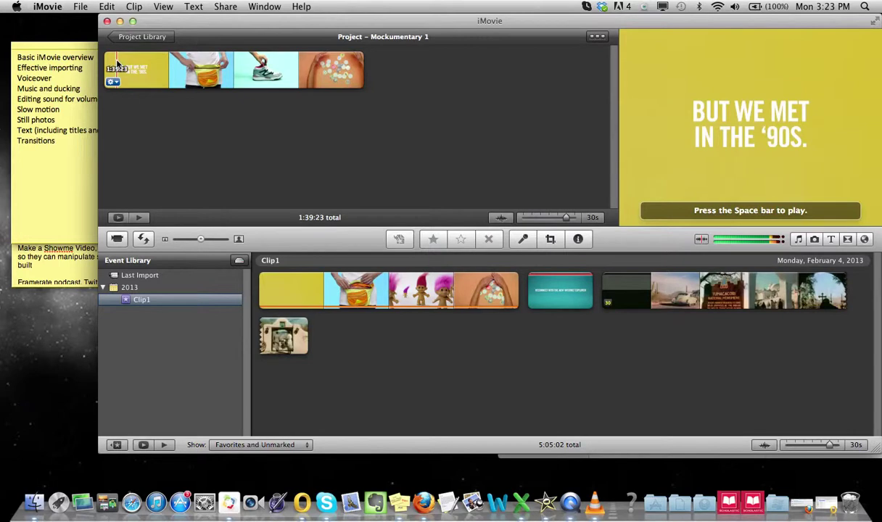
{"action": "key", "text": "space"}
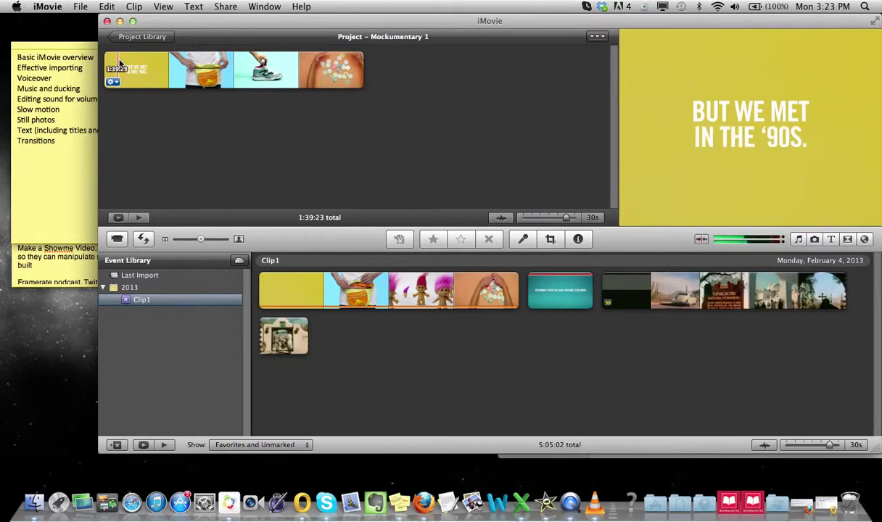
{"action": "key", "text": "space"}
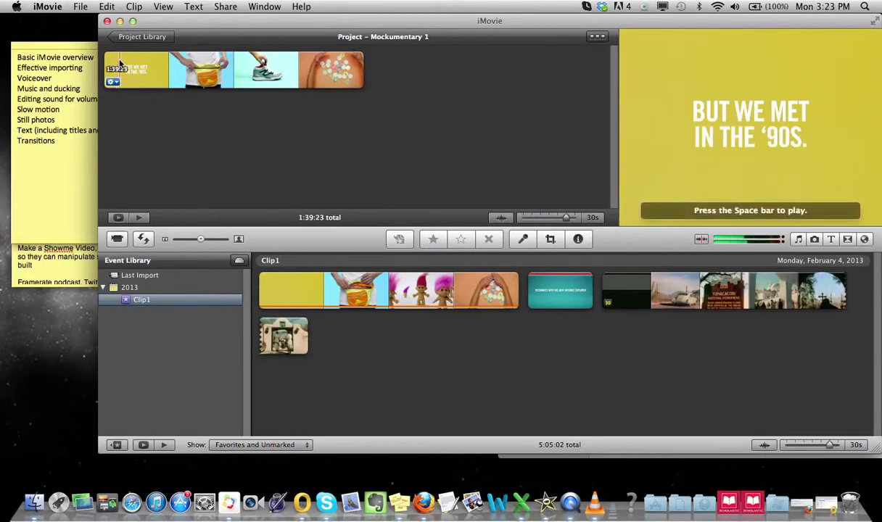
{"action": "key", "text": "space"}
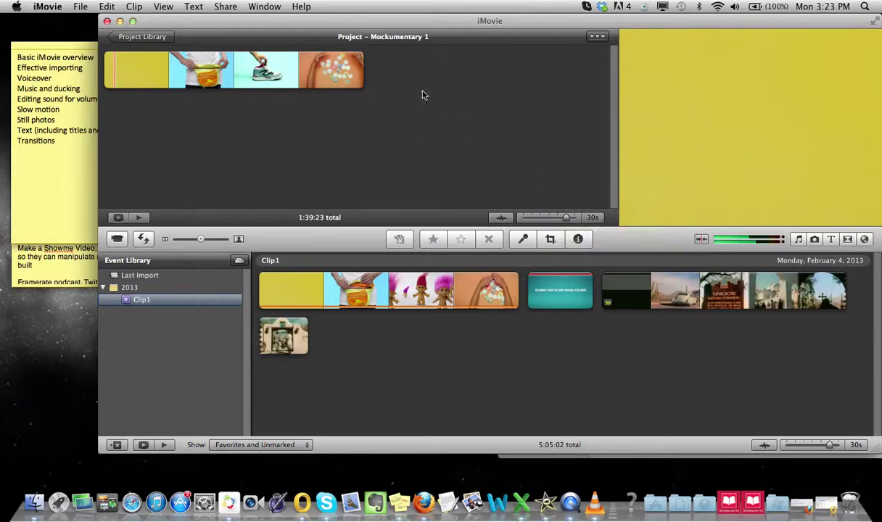
{"action": "left_click", "coordinate": [565, 219]}
{"action": "left_click_drag", "start_coordinate": [565, 221], "coordinate": [520, 219]}
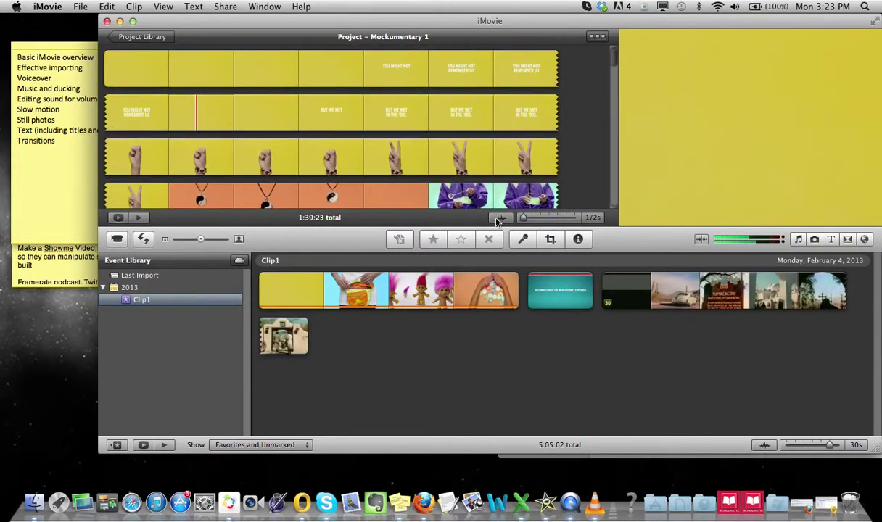
{"action": "left_click", "coordinate": [358, 72]}
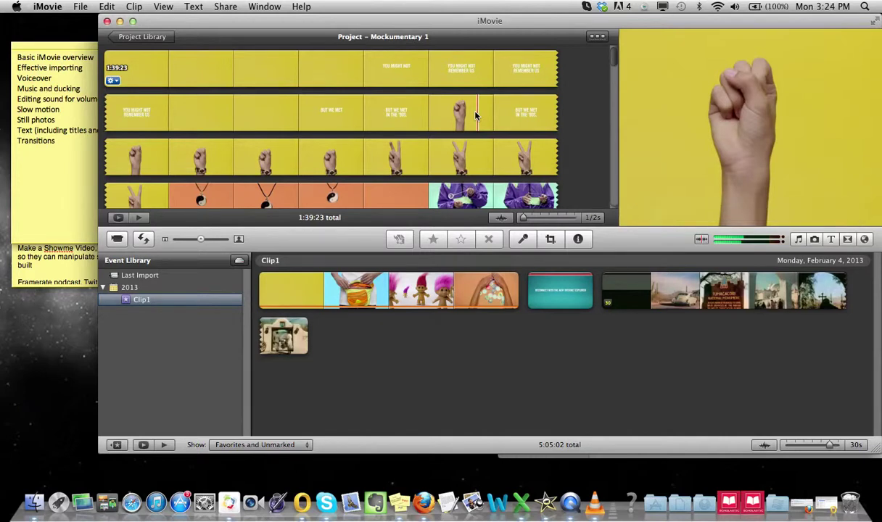
{"action": "right_click", "coordinate": [476, 116]}
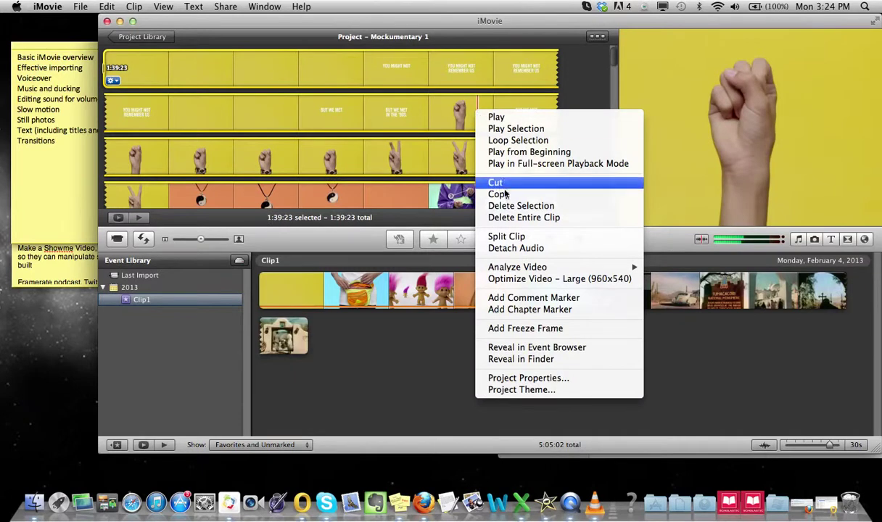
{"action": "left_click", "coordinate": [530, 243]}
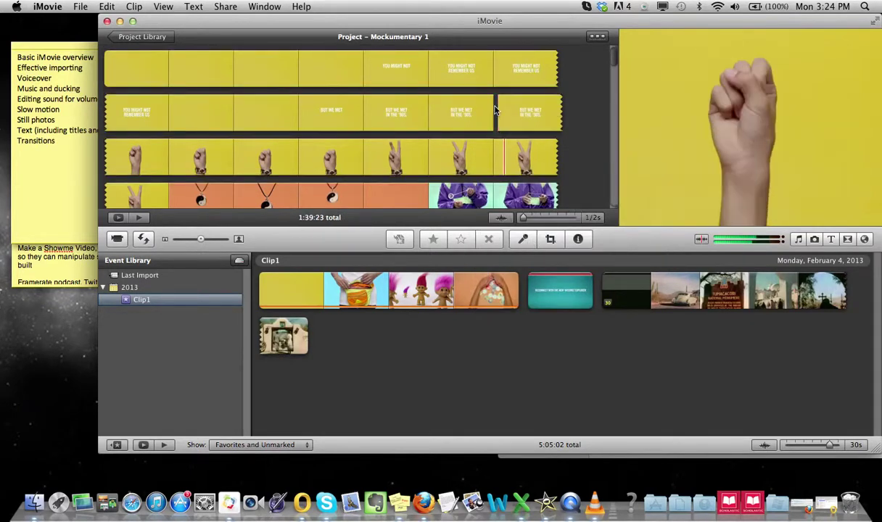
Delete the opening title section that precedes the split from the project
{"action": "key", "text": "space"}
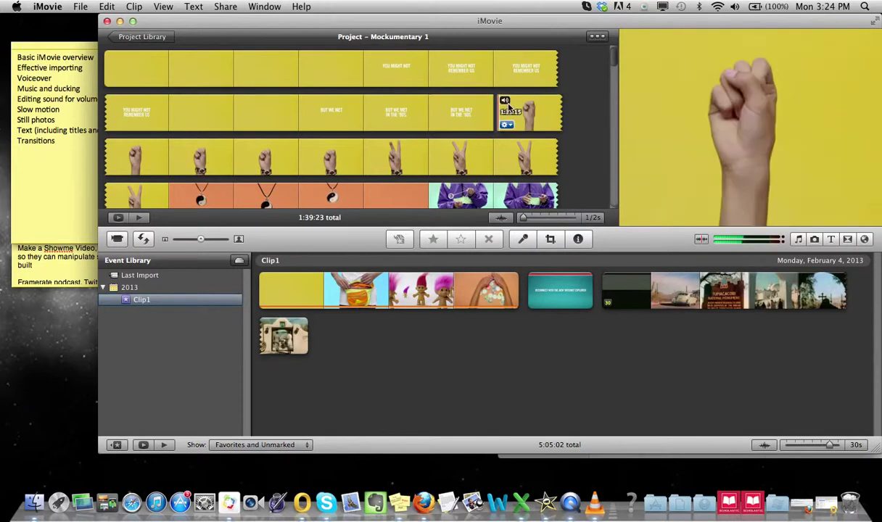
{"action": "left_click", "coordinate": [466, 113]}
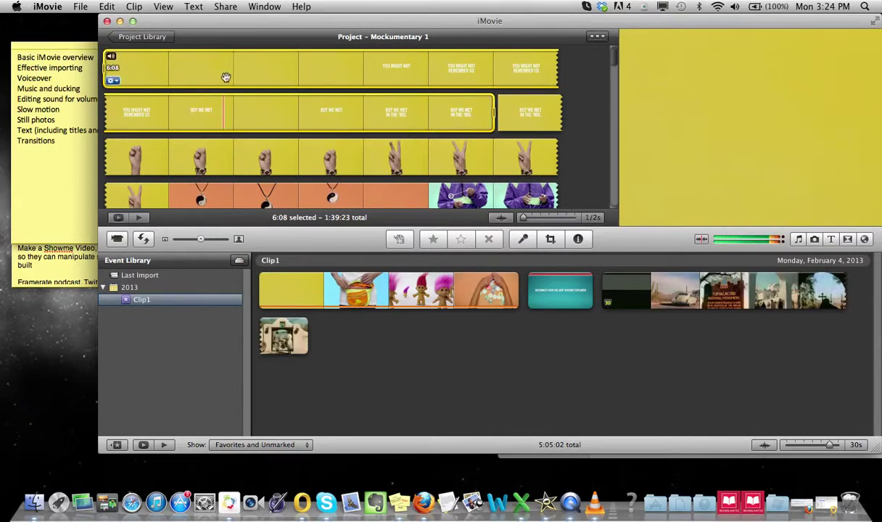
{"action": "key", "text": "Delete"}
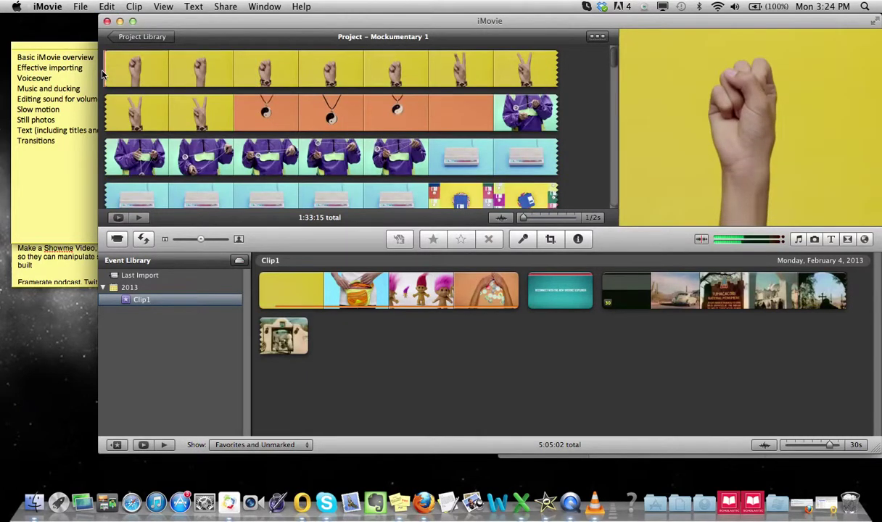
Split the remaining project clip during the peace sign shot, just before the yin-yang necklace scene
{"action": "key", "text": "space"}
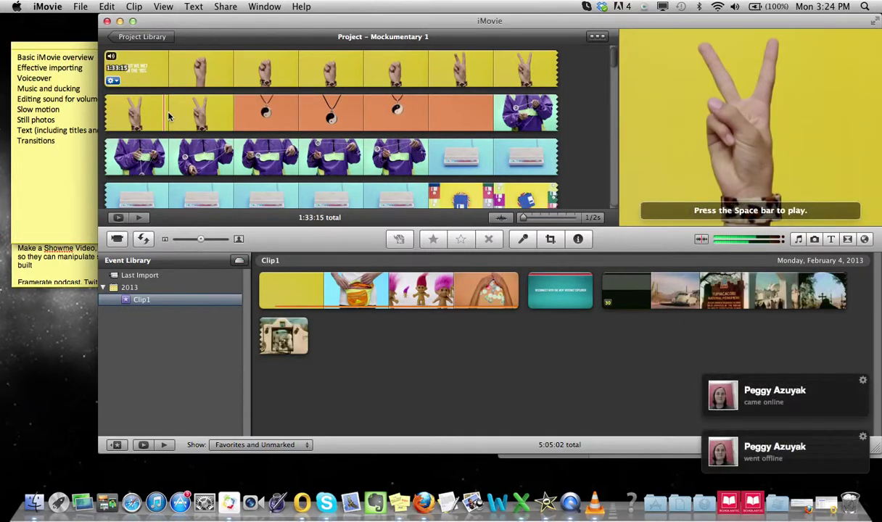
{"action": "right_click", "coordinate": [168, 116]}
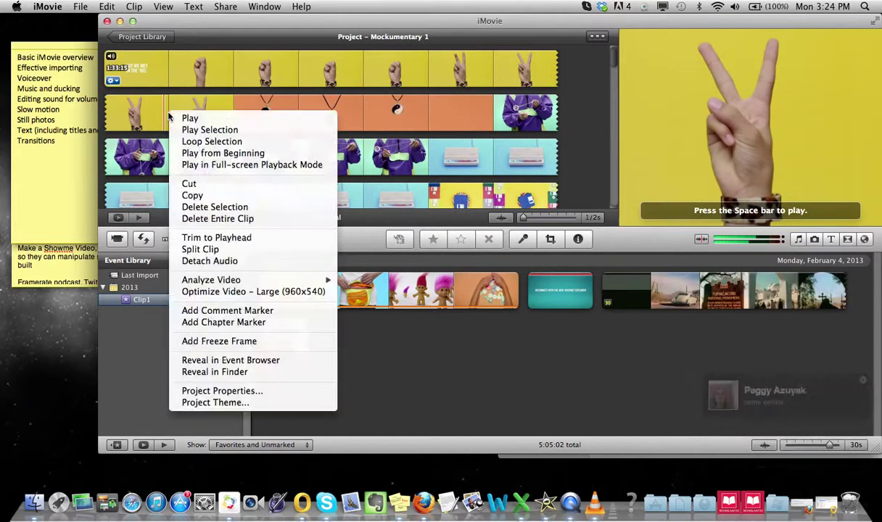
{"action": "left_click", "coordinate": [200, 250]}
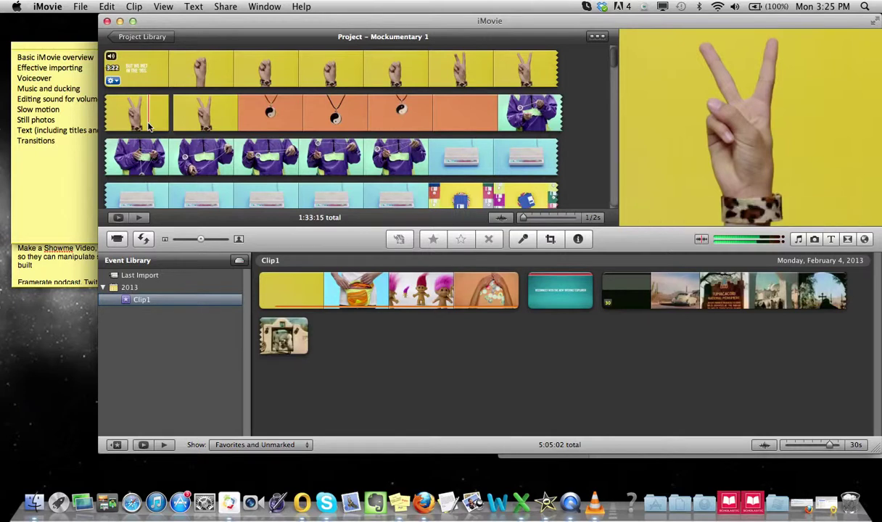
Trim the start of the first project clip in the Precision Editor, shortening it to 3:16
{"action": "left_click", "coordinate": [145, 69]}
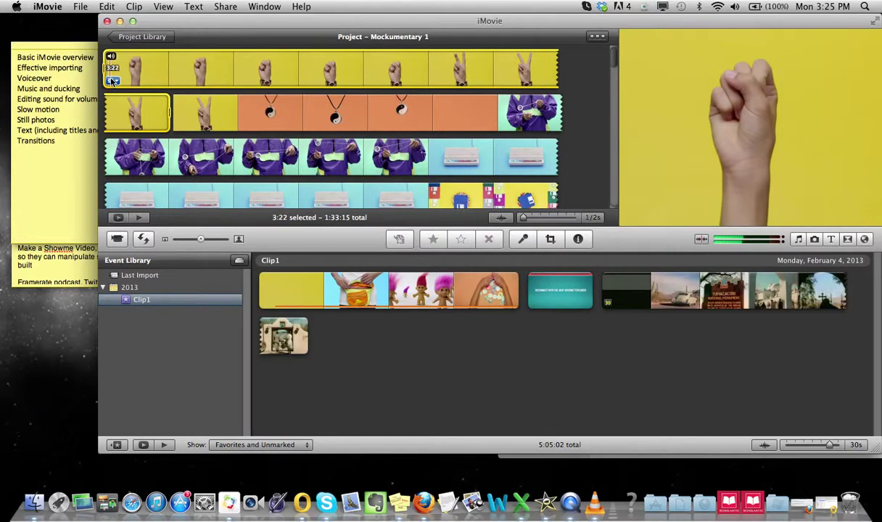
{"action": "left_click", "coordinate": [113, 81]}
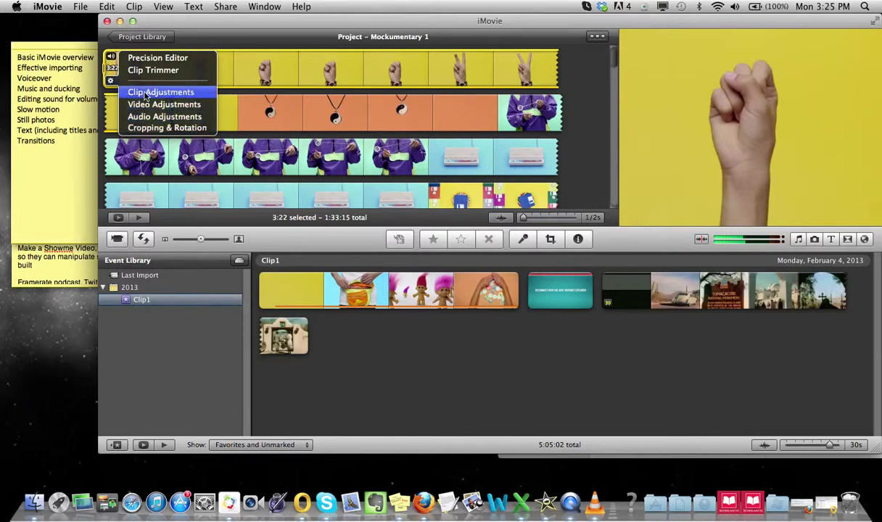
{"action": "left_click", "coordinate": [148, 62]}
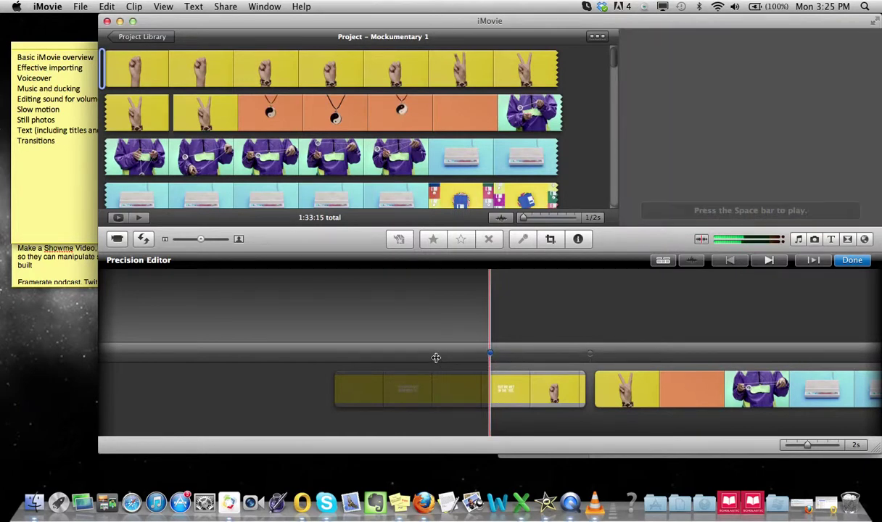
{"action": "left_click_drag", "start_coordinate": [431, 356], "coordinate": [496, 356]}
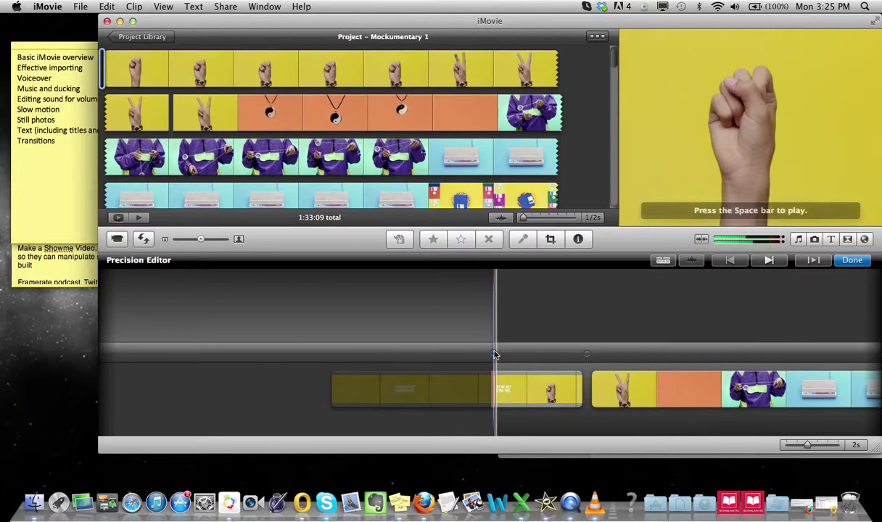
{"action": "left_click", "coordinate": [852, 261]}
Preview the video effects for the first project clip without applying one, and slow its speed to 25%
{"action": "left_click", "coordinate": [118, 91]}
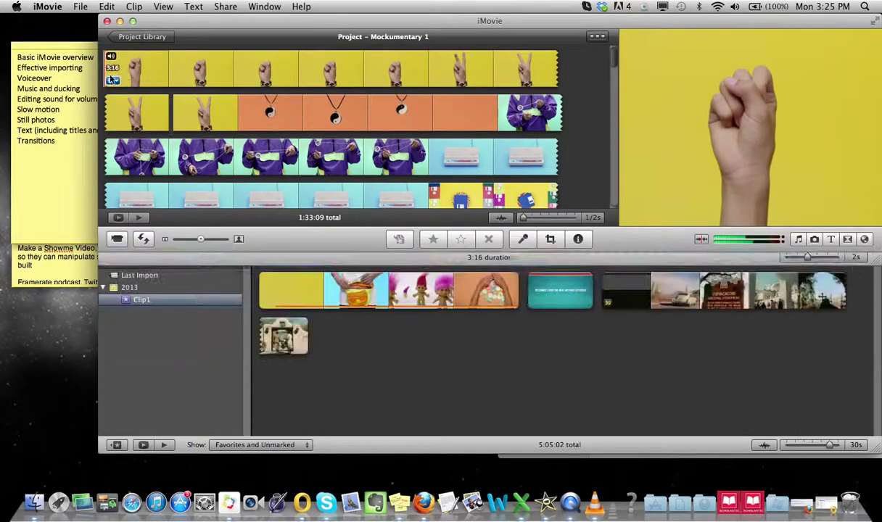
{"action": "left_click", "coordinate": [111, 81]}
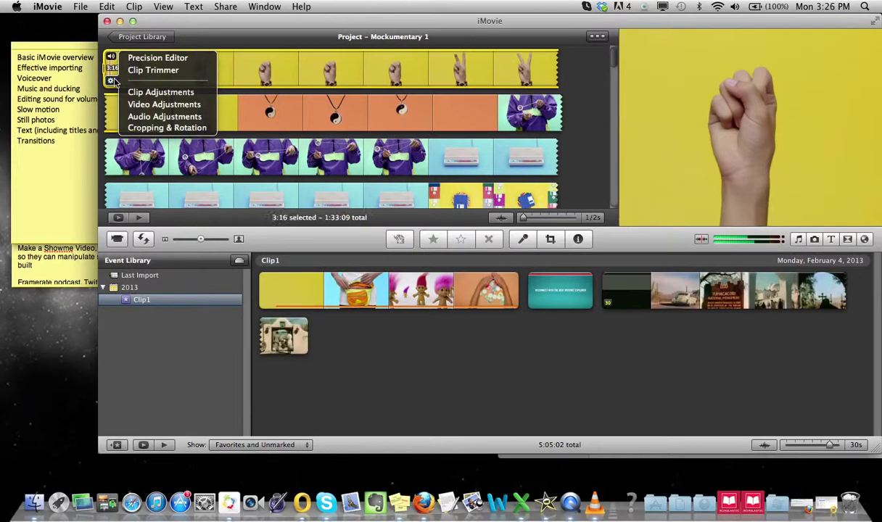
{"action": "left_click", "coordinate": [149, 93]}
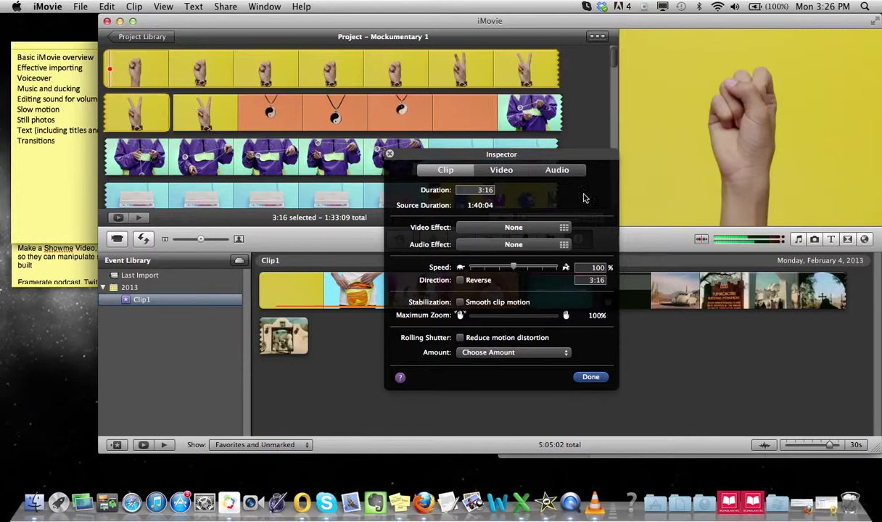
{"action": "left_click", "coordinate": [563, 229]}
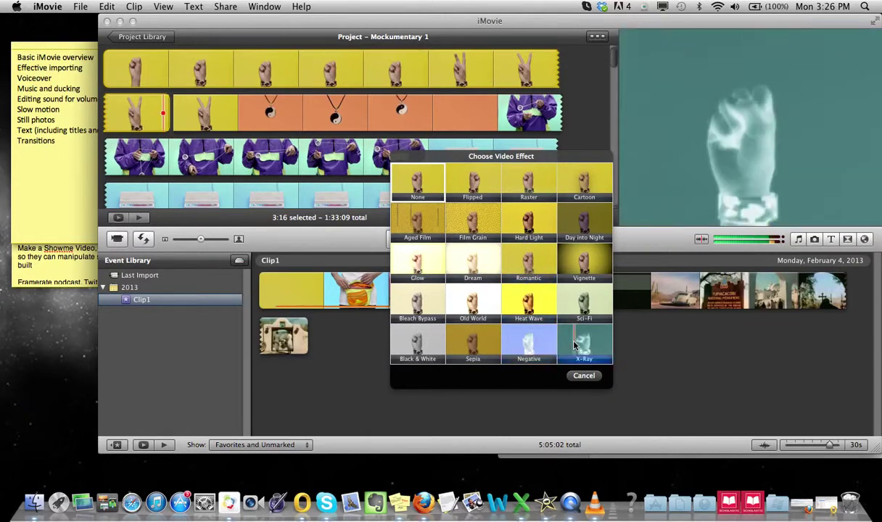
{"action": "left_click", "coordinate": [596, 377]}
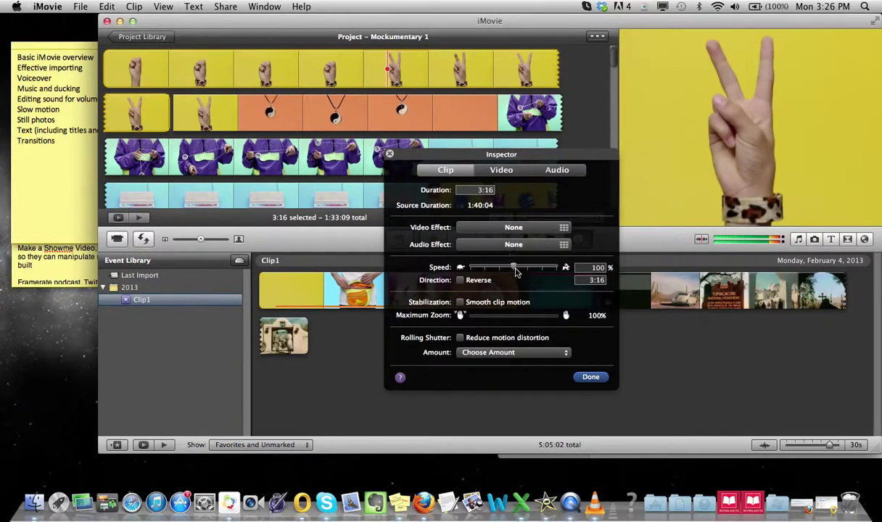
{"action": "left_click_drag", "start_coordinate": [513, 270], "coordinate": [486, 269]}
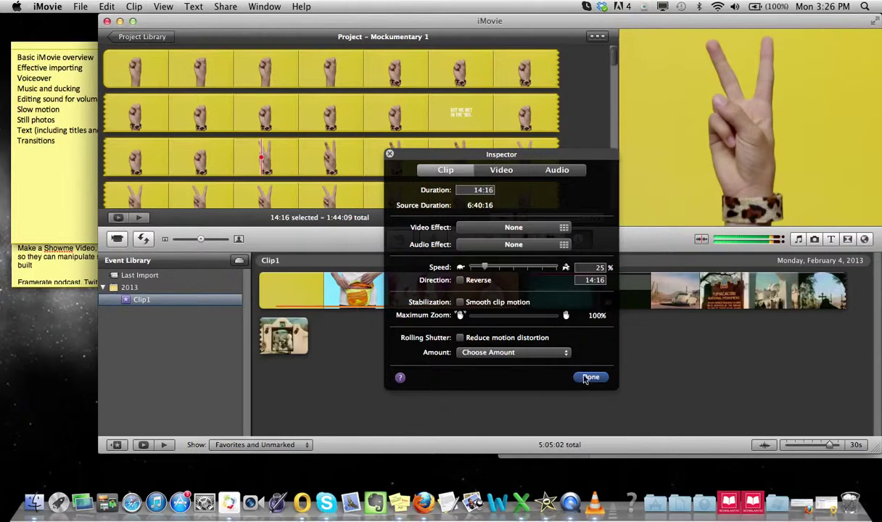
Set the first project clip's exposure to 135% and saturation to 192%, and review its audio adjustments
{"action": "left_click", "coordinate": [507, 171]}
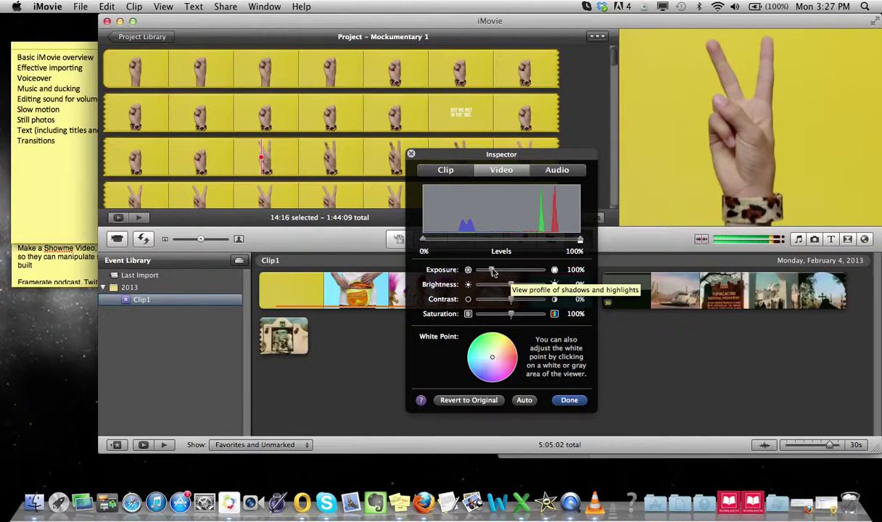
{"action": "left_click_drag", "start_coordinate": [491, 271], "coordinate": [498, 273]}
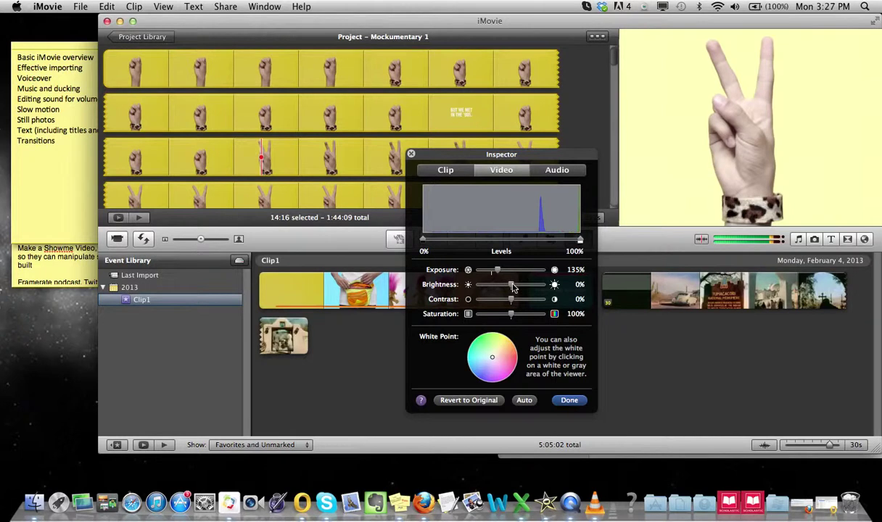
{"action": "left_click_drag", "start_coordinate": [512, 315], "coordinate": [541, 329]}
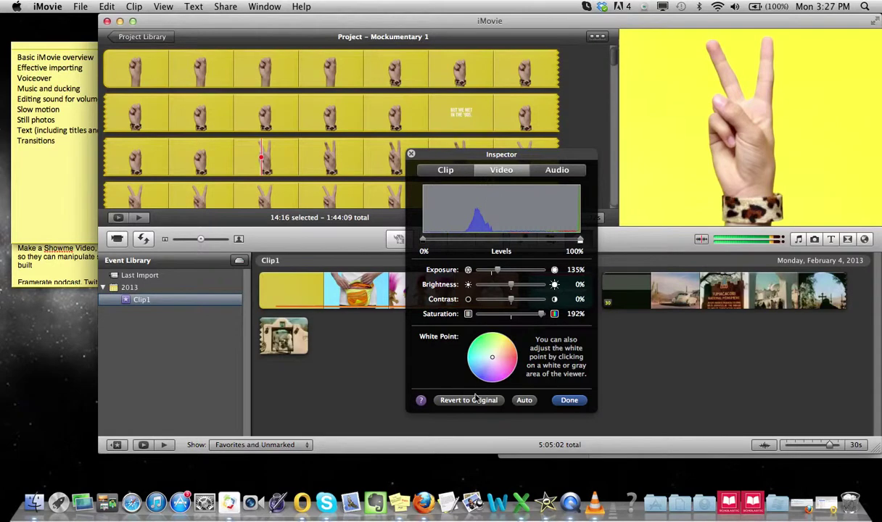
{"action": "left_click", "coordinate": [562, 170]}
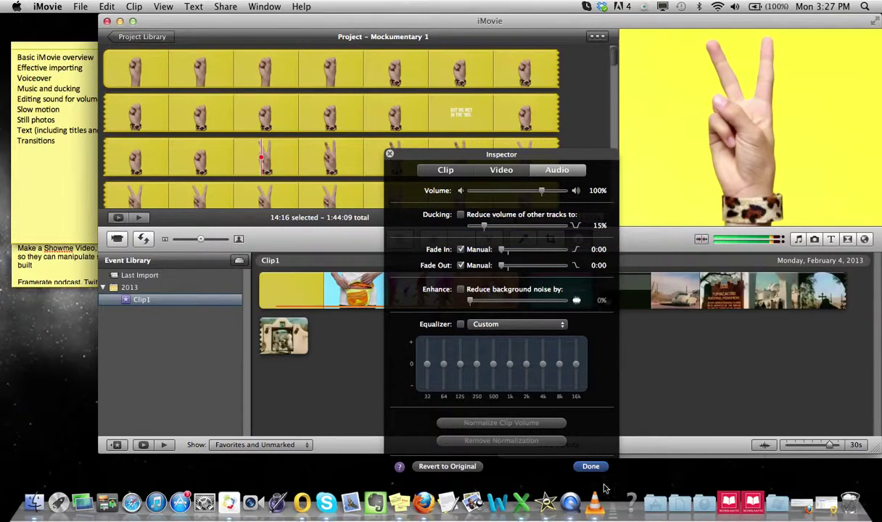
{"action": "left_click", "coordinate": [594, 467]}
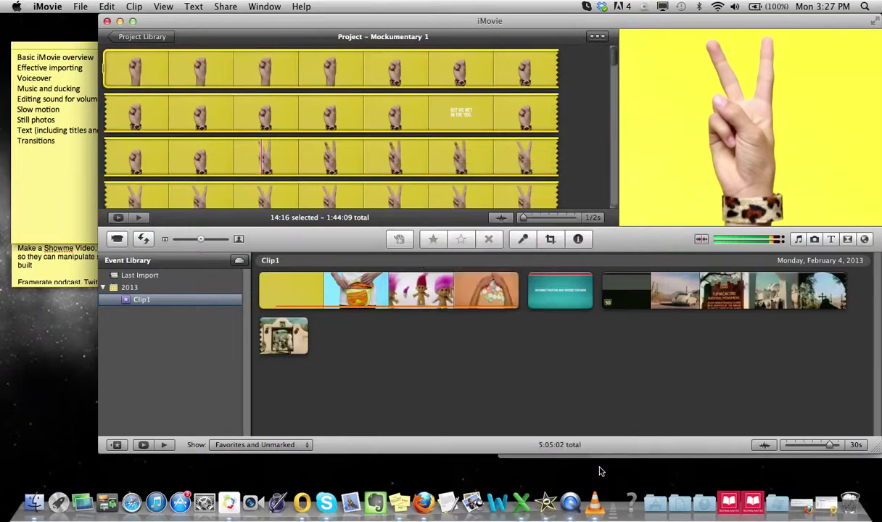
{"action": "mouse_move", "coordinate": [110, 67]}
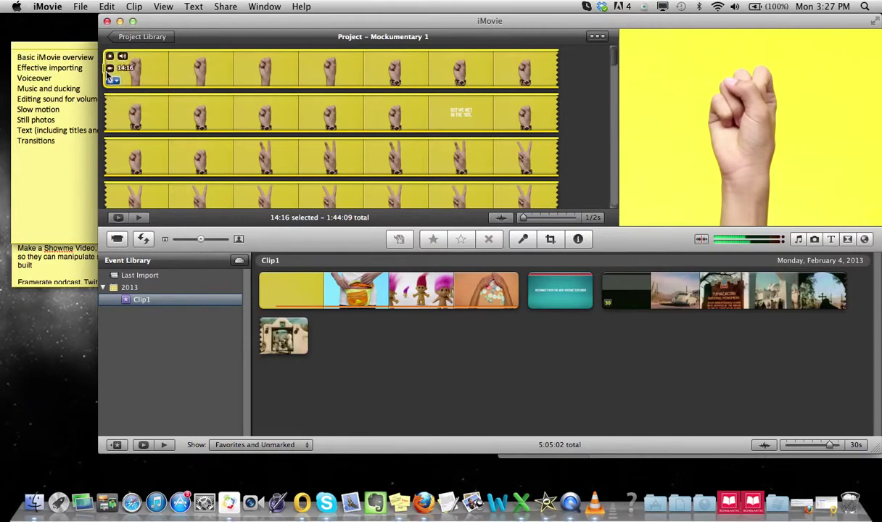
Play back the first project clip, and revert its video and audio adjustments to the original settings
{"action": "key", "text": "space"}
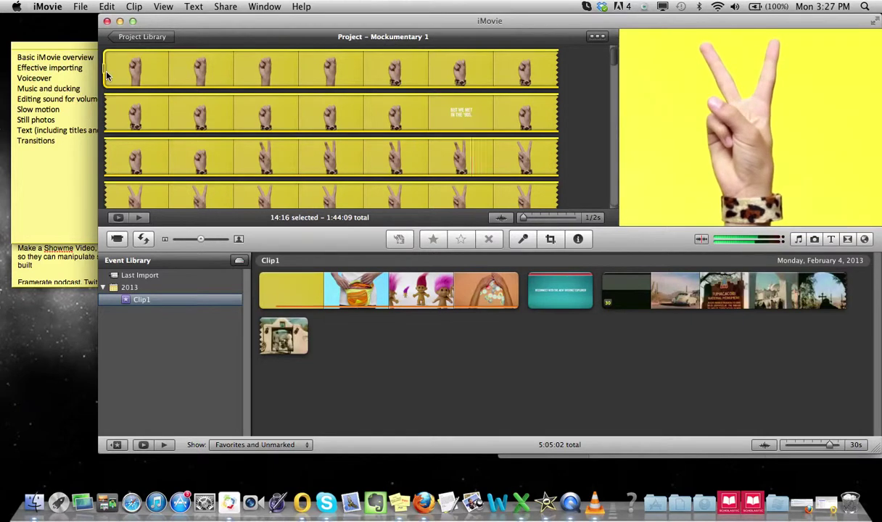
{"action": "mouse_move", "coordinate": [118, 58]}
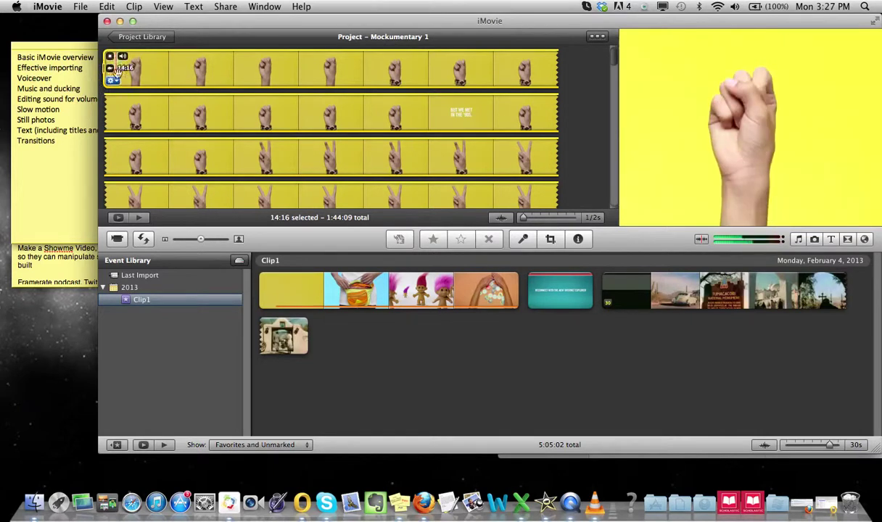
{"action": "left_click", "coordinate": [114, 81]}
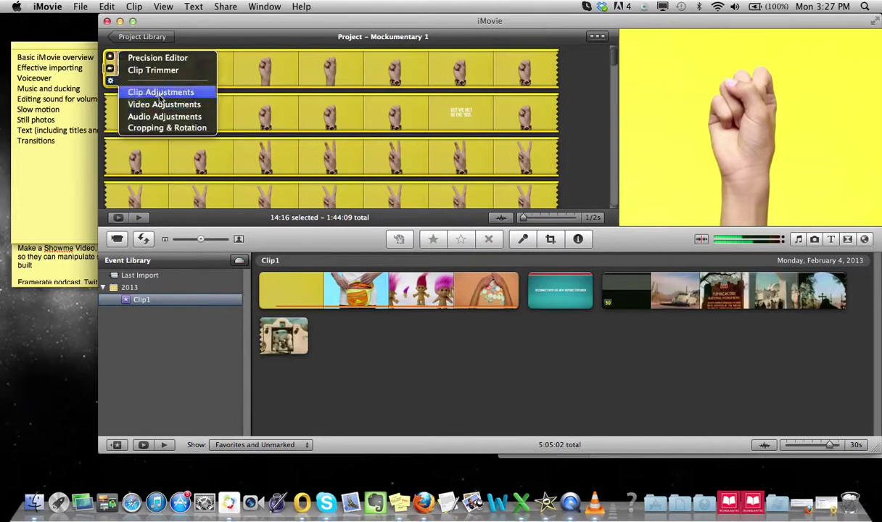
{"action": "left_click", "coordinate": [156, 92]}
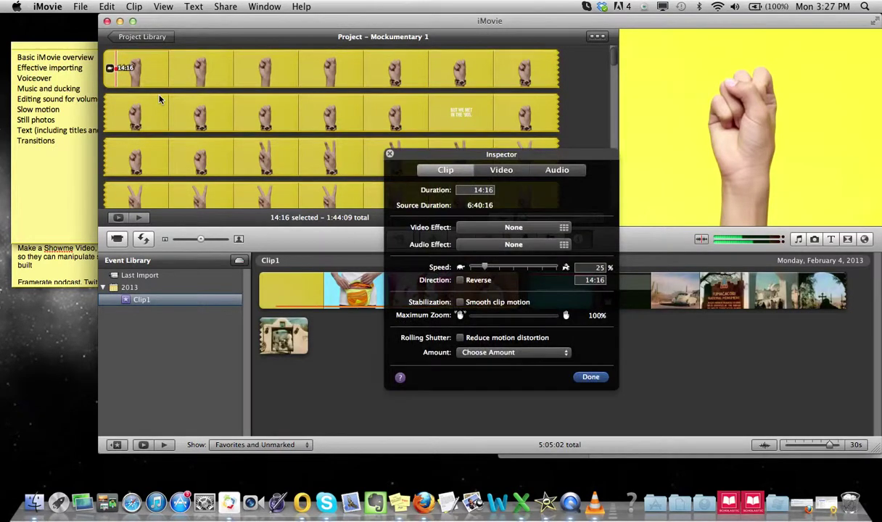
{"action": "left_click", "coordinate": [493, 173]}
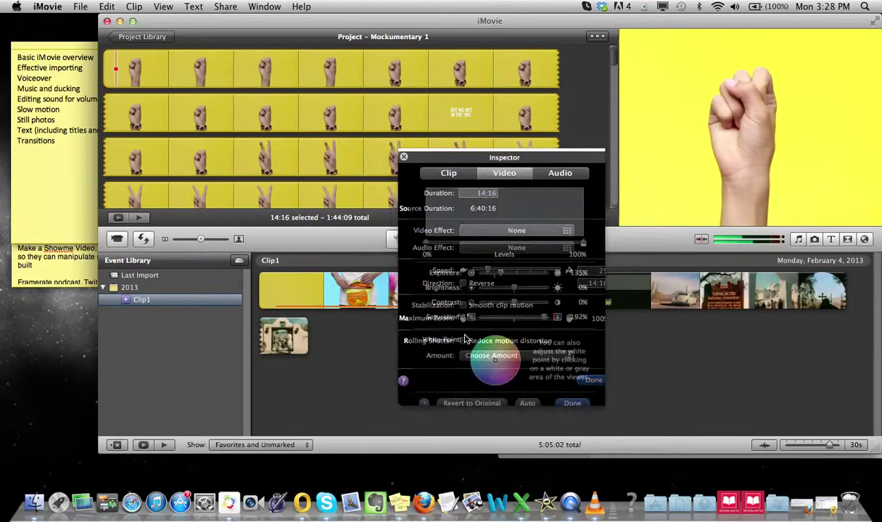
{"action": "left_click", "coordinate": [457, 403]}
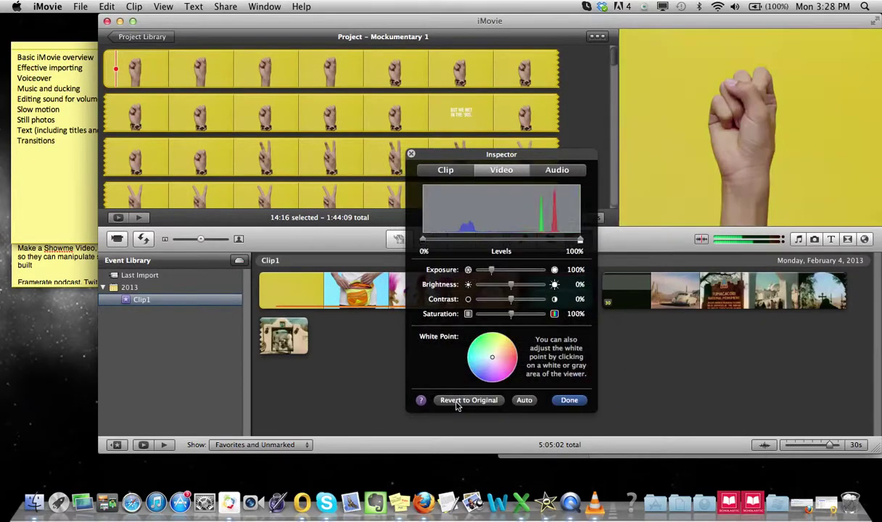
{"action": "left_click", "coordinate": [563, 171]}
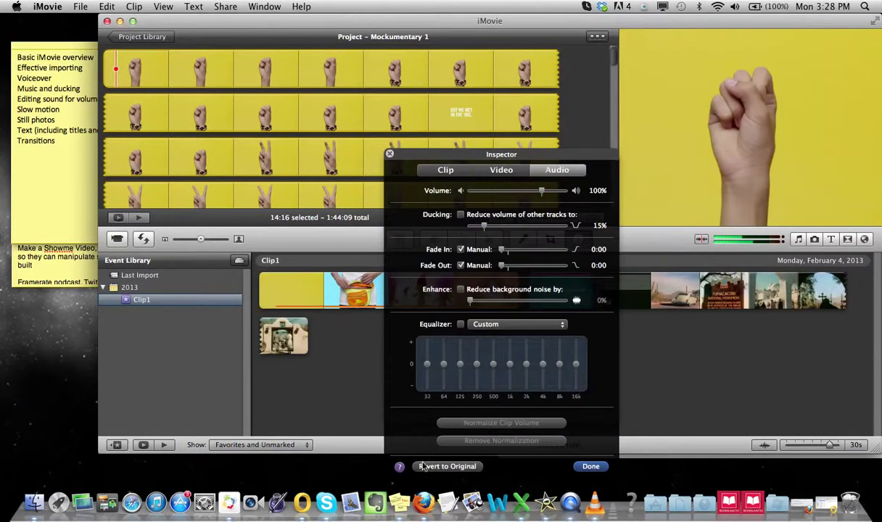
{"action": "left_click", "coordinate": [434, 470]}
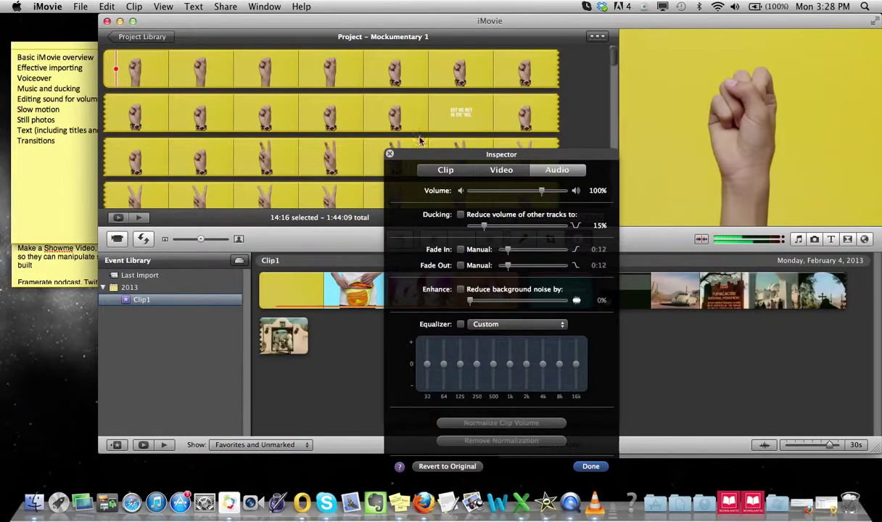
Set the first project clip's speed back to 100% and close its adjustments
{"action": "left_click", "coordinate": [439, 171]}
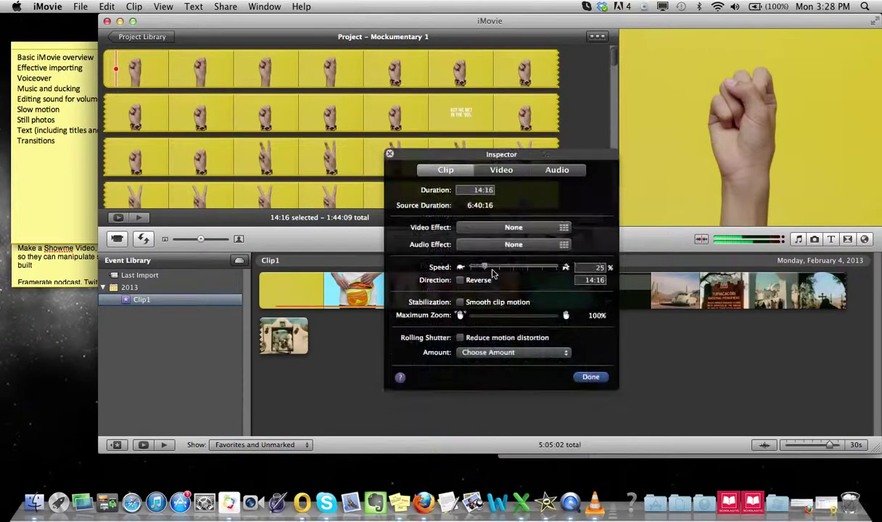
{"action": "left_click_drag", "start_coordinate": [485, 268], "coordinate": [508, 273]}
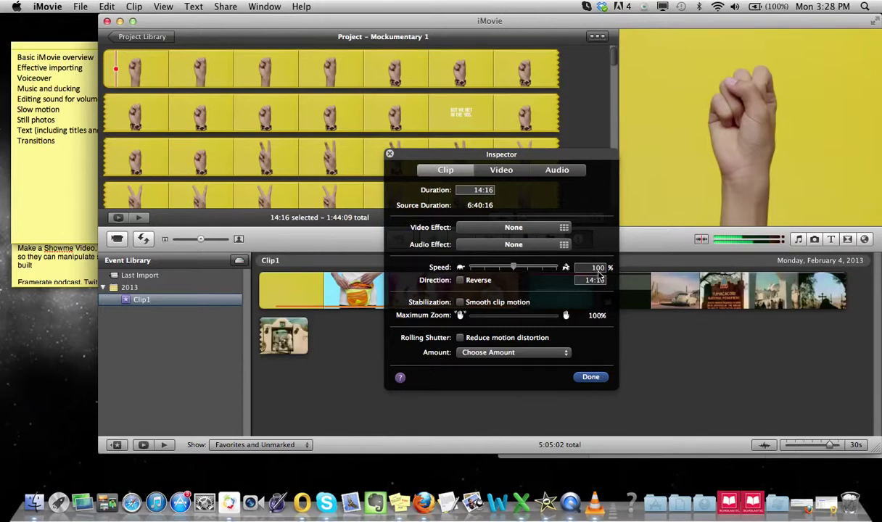
{"action": "left_click", "coordinate": [590, 379]}
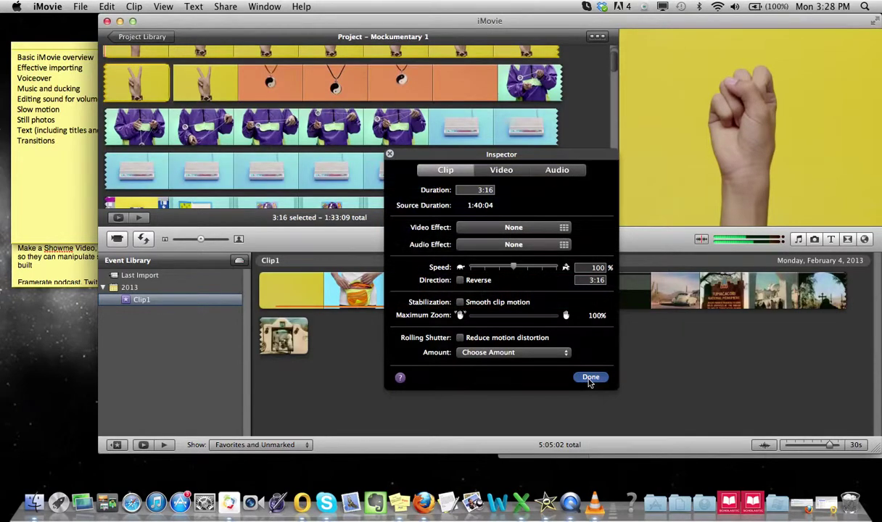
Delete the first project clip, and undo the deletion to play the clip again
{"action": "scroll", "coordinate": [134, 72], "scroll_direction": "up", "scroll_amount": 1}
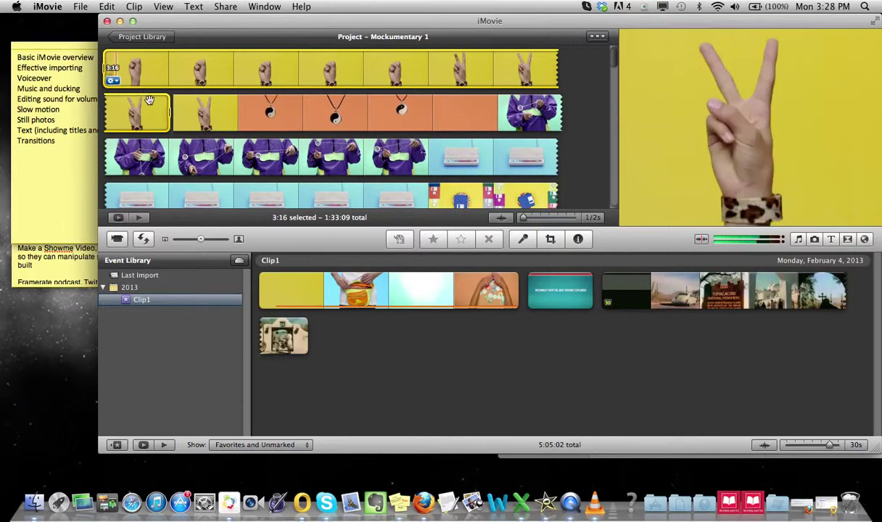
{"action": "key", "text": "super+c"}
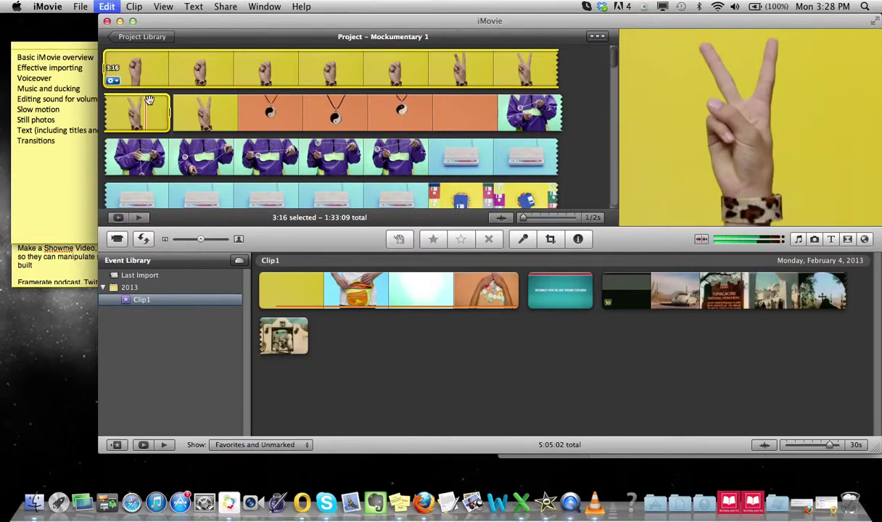
{"action": "key", "text": "Delete"}
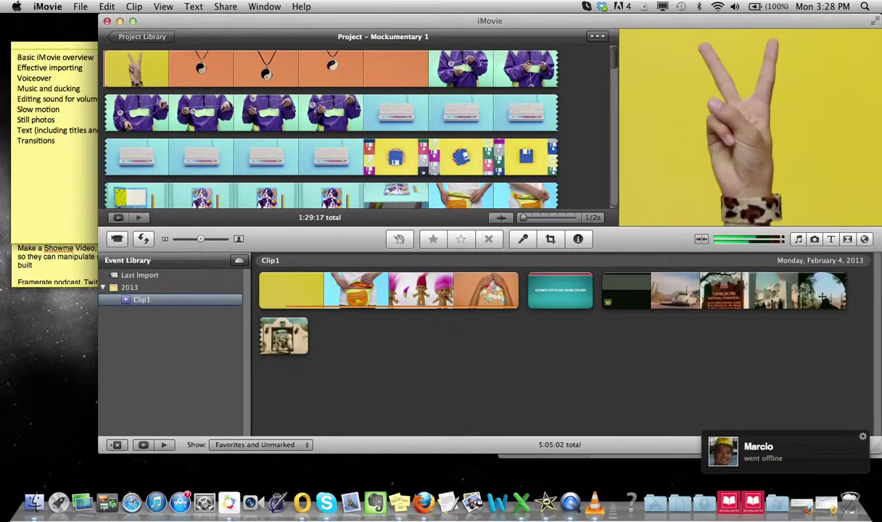
{"action": "left_click", "coordinate": [103, 8]}
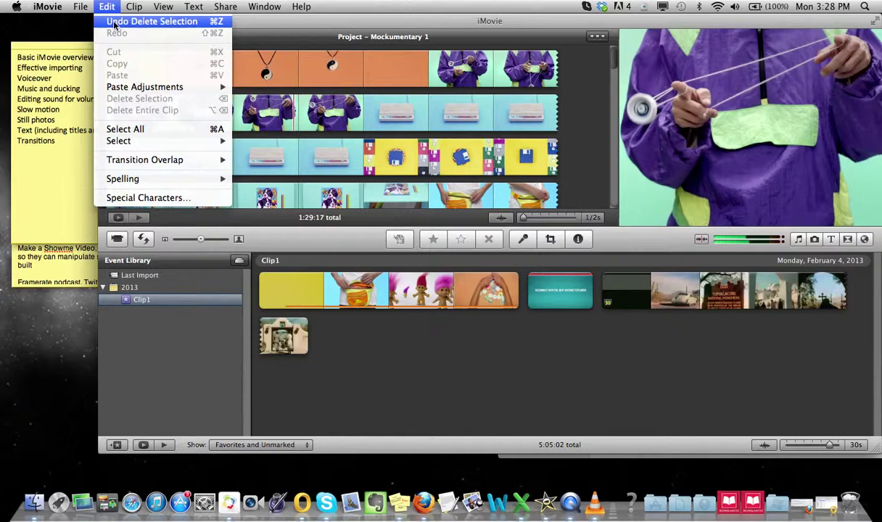
{"action": "left_click", "coordinate": [114, 22]}
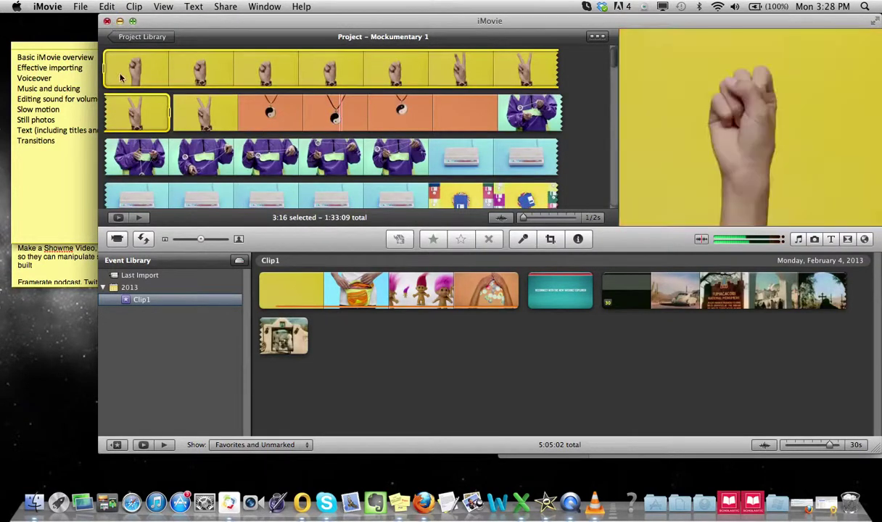
{"action": "key", "text": "space"}
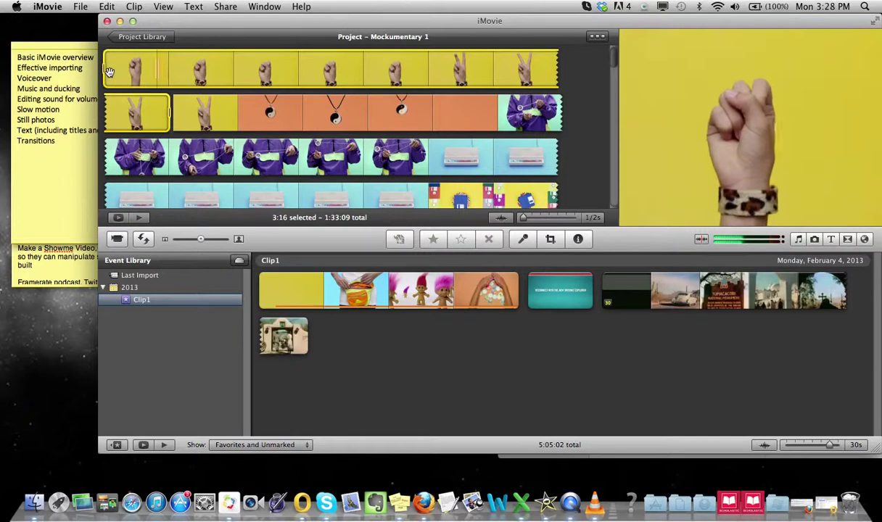